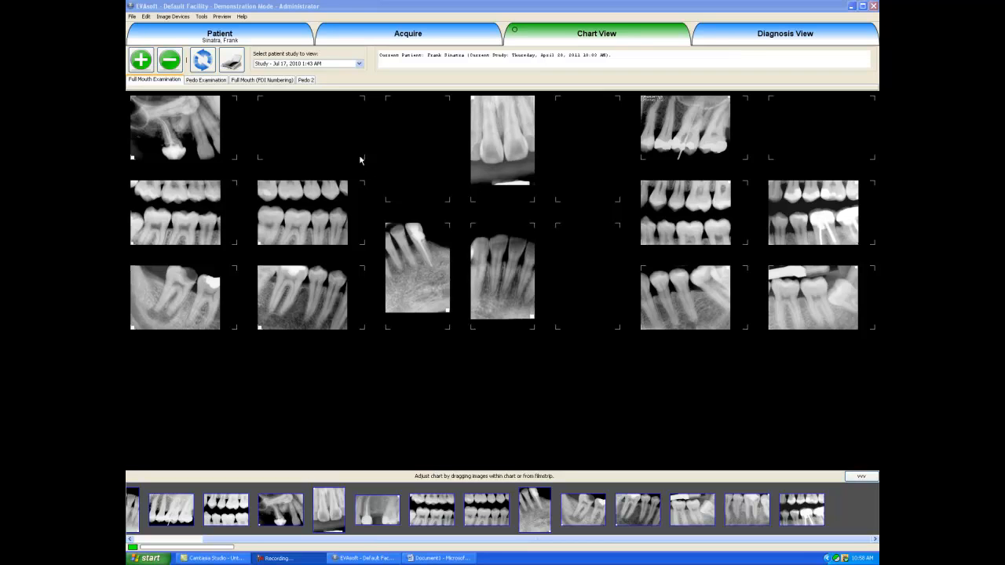
# - Bring up the Options dialog from the Tools menu at the general preferences
pyautogui.click(202, 16)
pyautogui.click(236, 115)
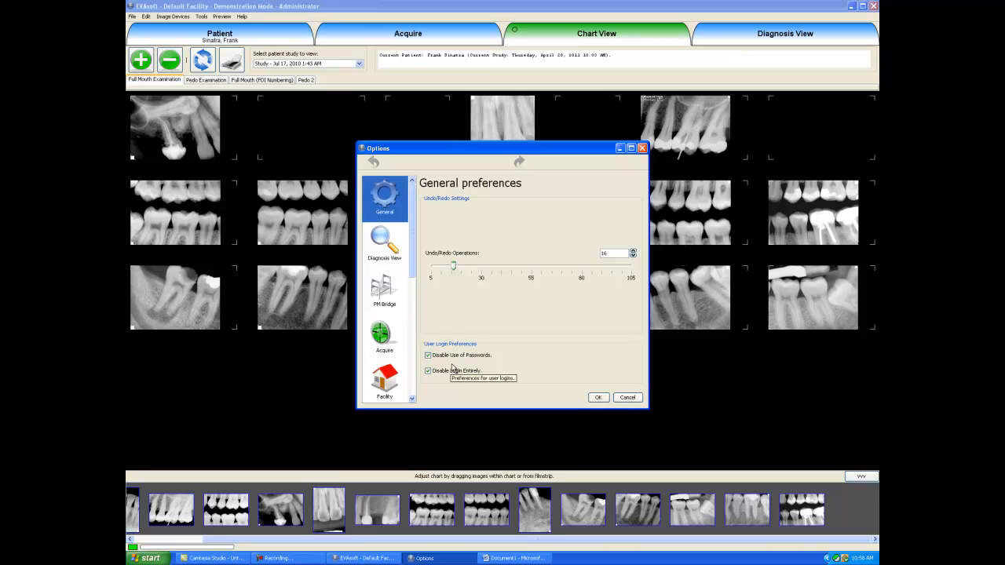
# - Show the Diagnosis View page with 0.30 mm per pixel and 2-X-ray grid layout
pyautogui.click(385, 249)
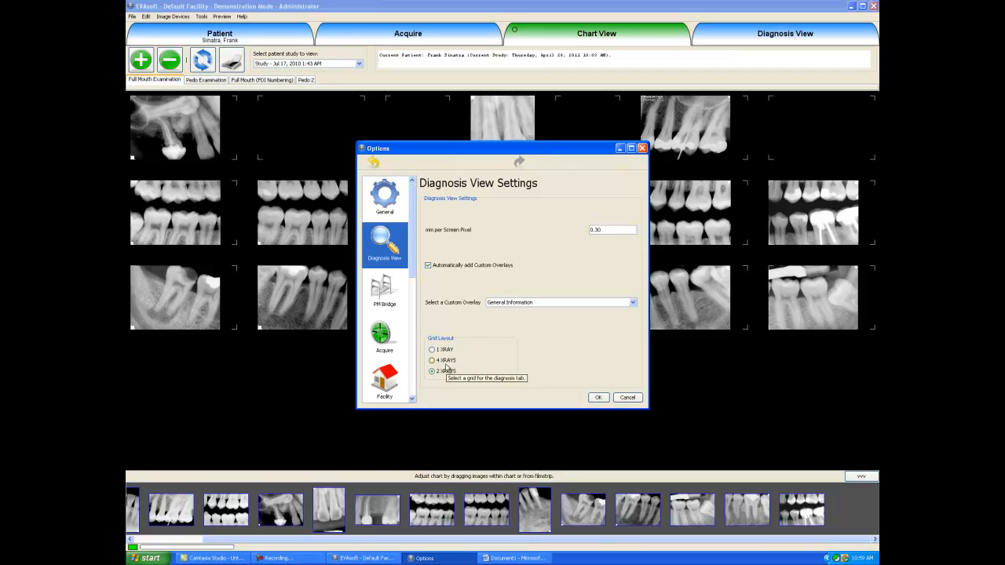
# - On the PM Bridge page, enable Practice Management Mode and start in the Acquire tab
pyautogui.click(384, 307)
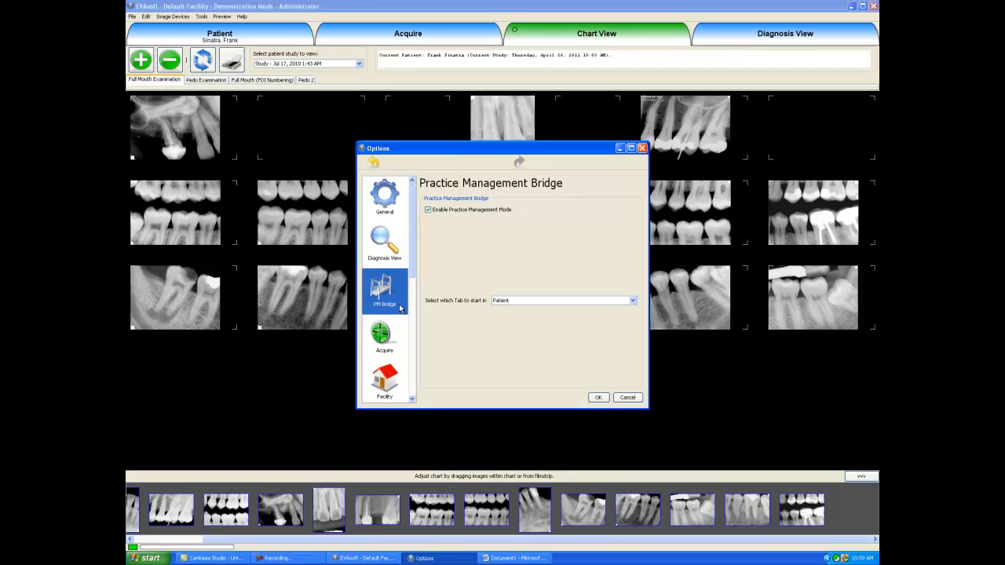
pyautogui.click(432, 212)
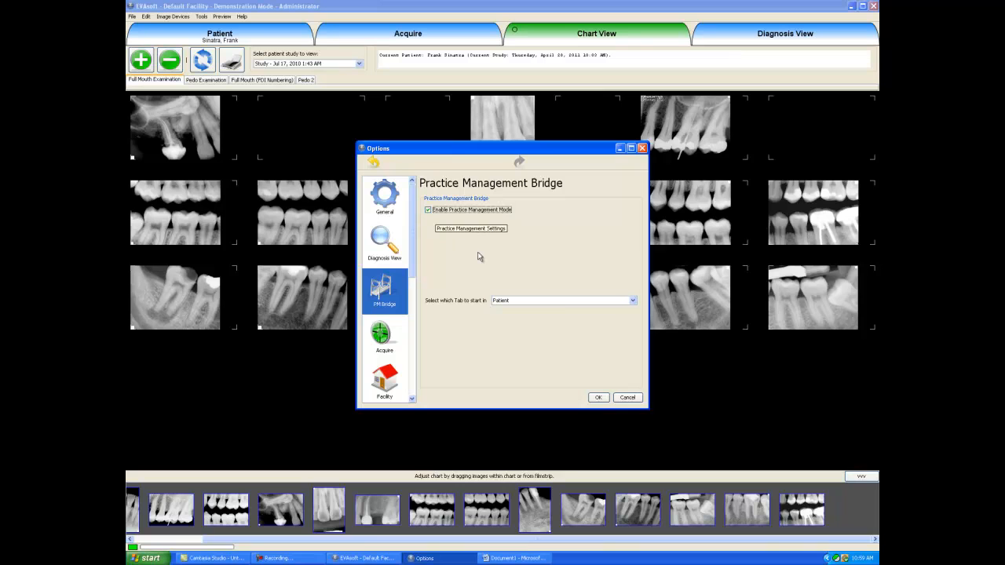
pyautogui.click(563, 303)
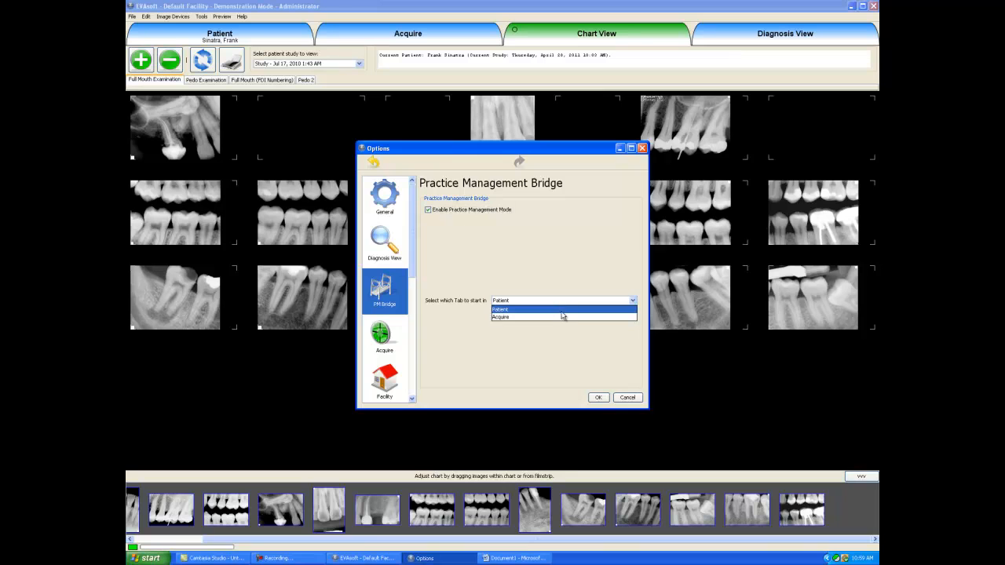
pyautogui.click(562, 318)
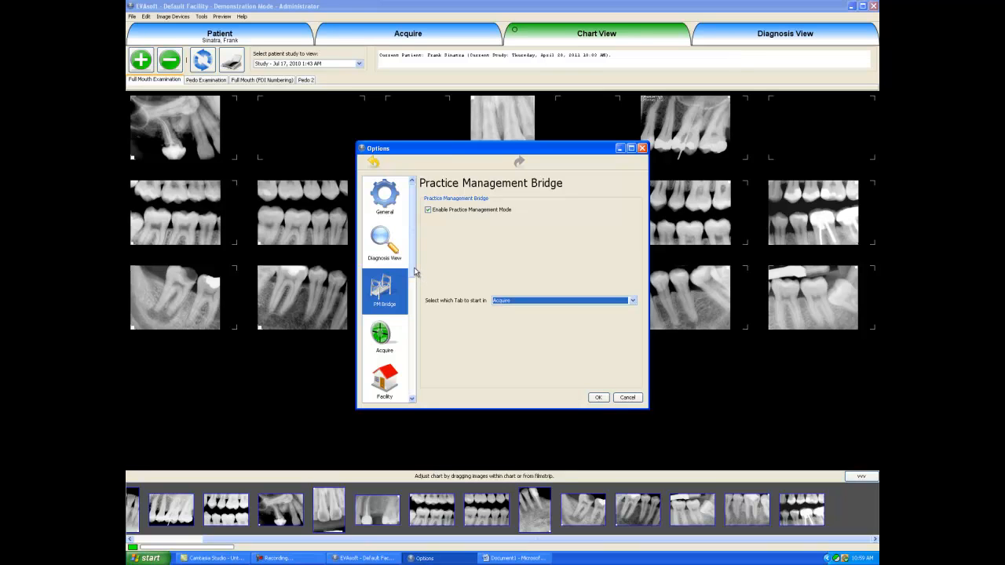
pyautogui.moveTo(417, 286); pyautogui.dragTo(419, 311)
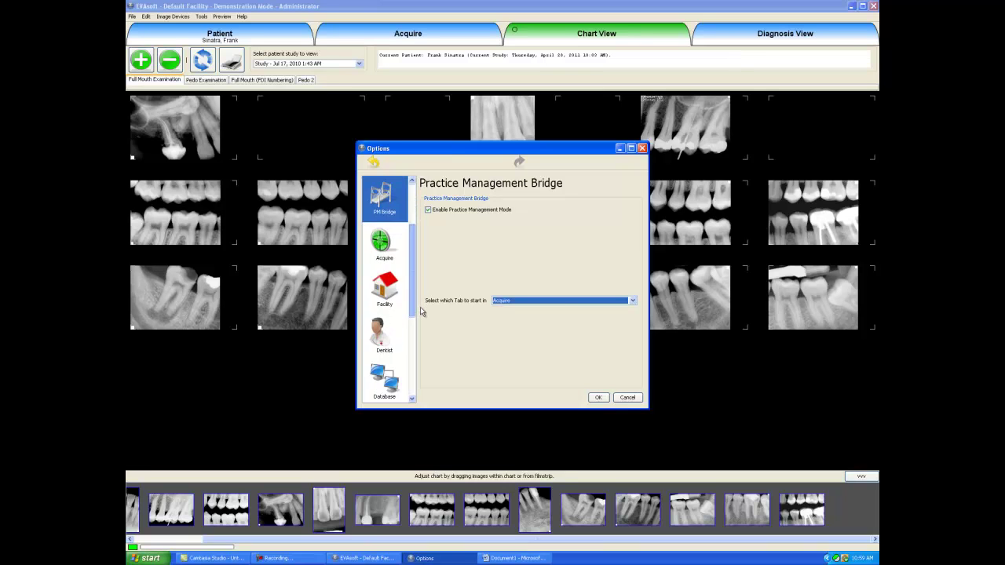
# - Review the Acquire page, keeping Full Mouth Examination layout and system sounds off
pyautogui.click(383, 248)
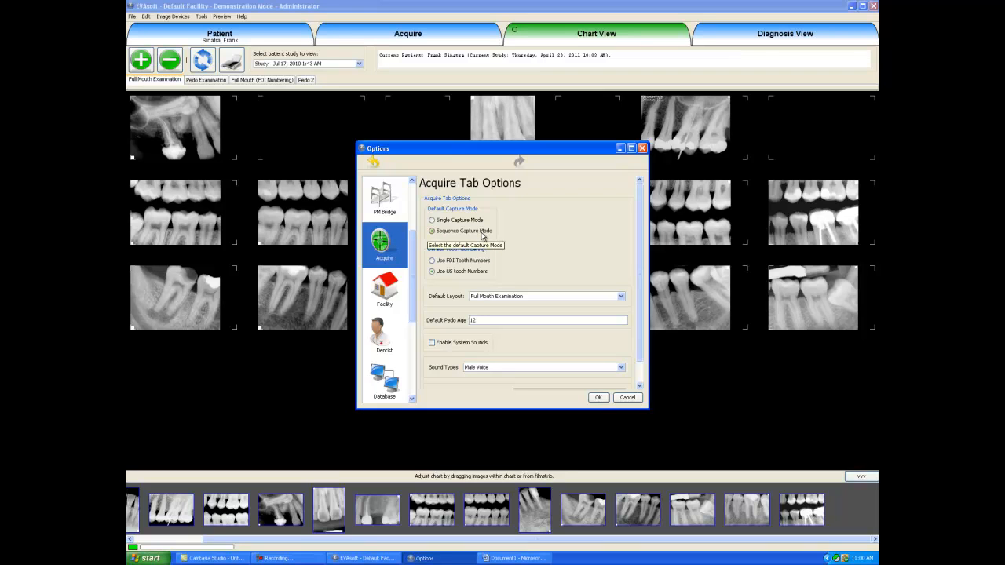
pyautogui.click(537, 299)
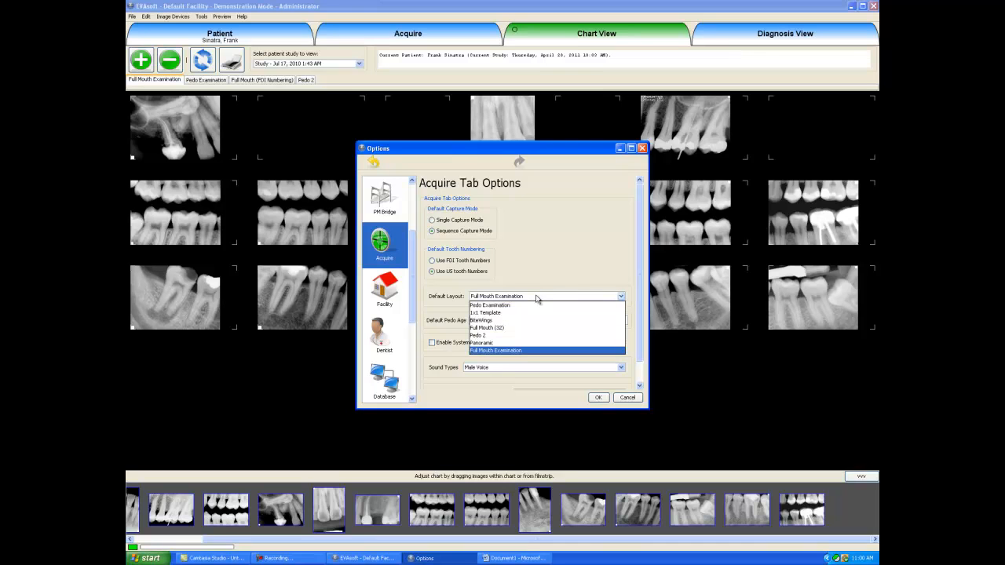
pyautogui.click(537, 298)
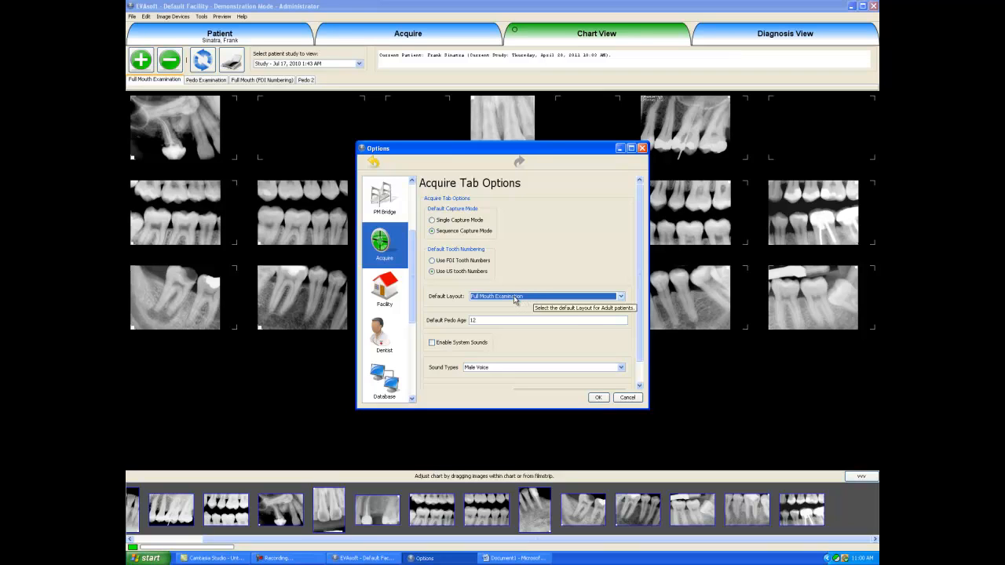
pyautogui.click(472, 344)
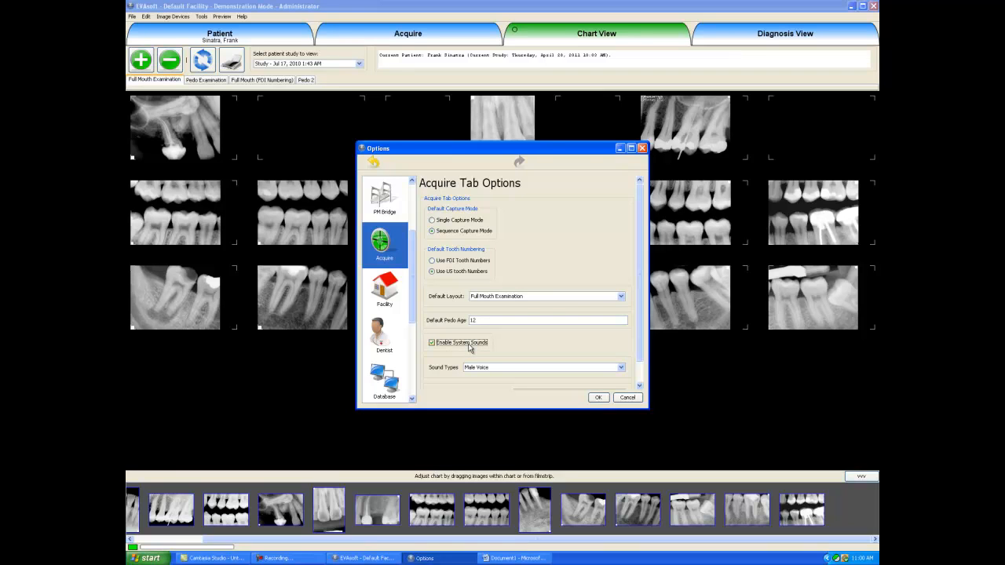
pyautogui.click(470, 349)
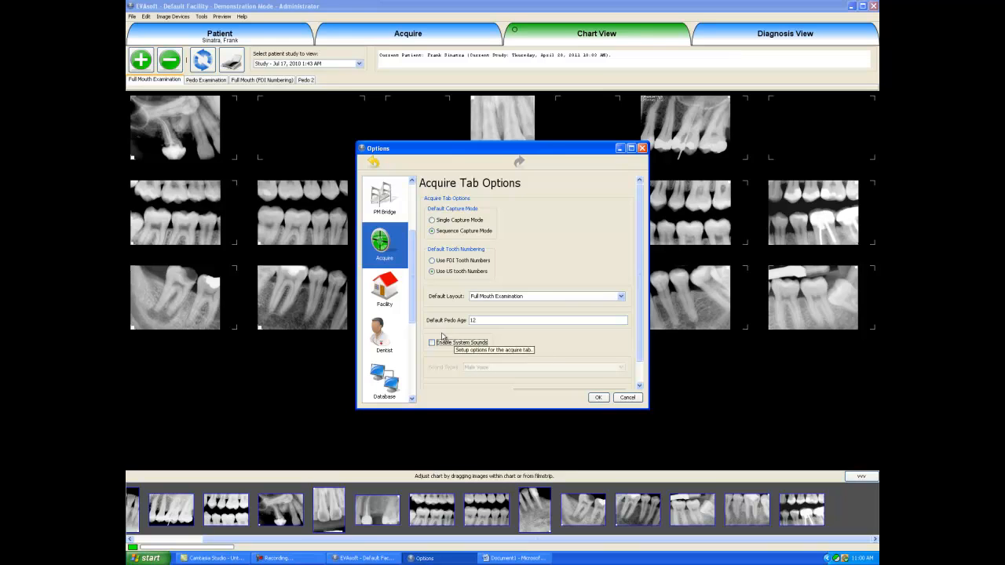
# - Set the default facility to ImageWorks Dental
pyautogui.click(385, 298)
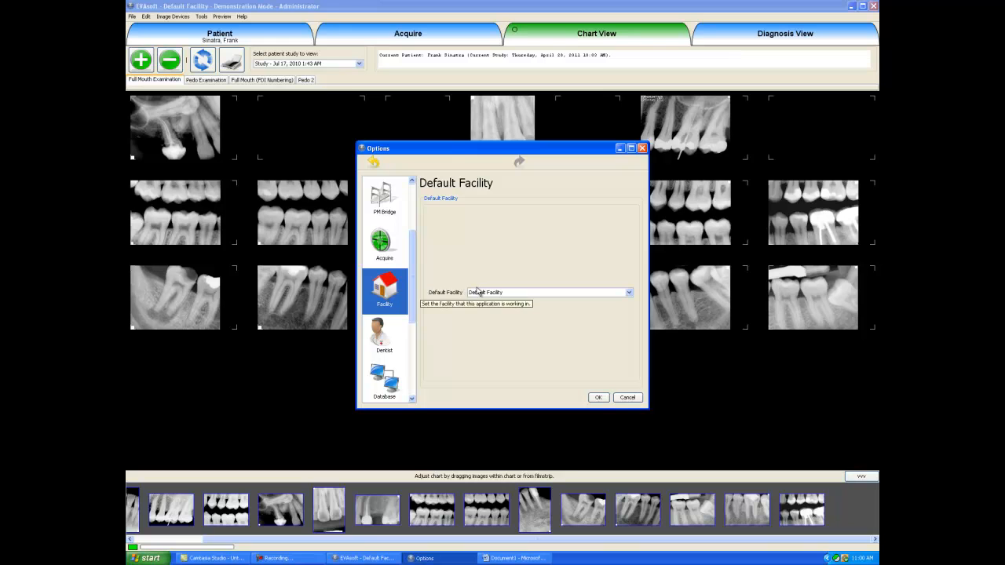
pyautogui.click(502, 293)
pyautogui.click(516, 309)
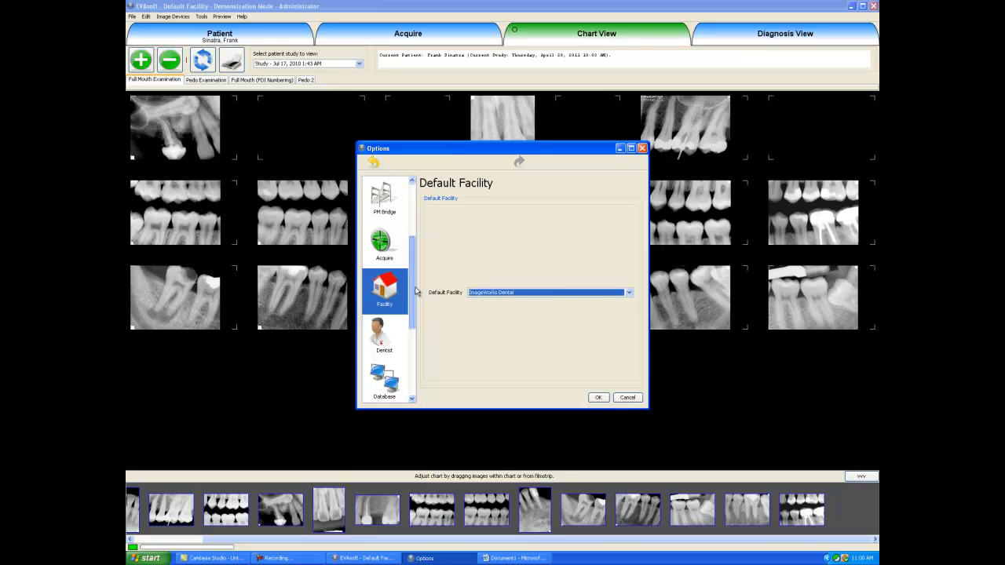
pyautogui.moveTo(416, 292); pyautogui.dragTo(417, 337)
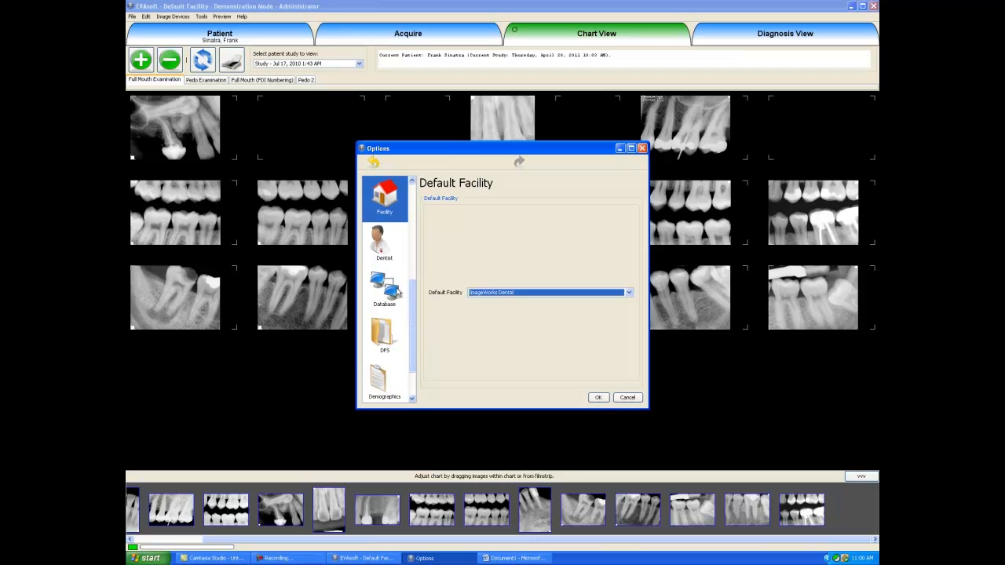
# - Set the default dentist to Einstein, Albert instead of the placeholder entry
pyautogui.click(380, 250)
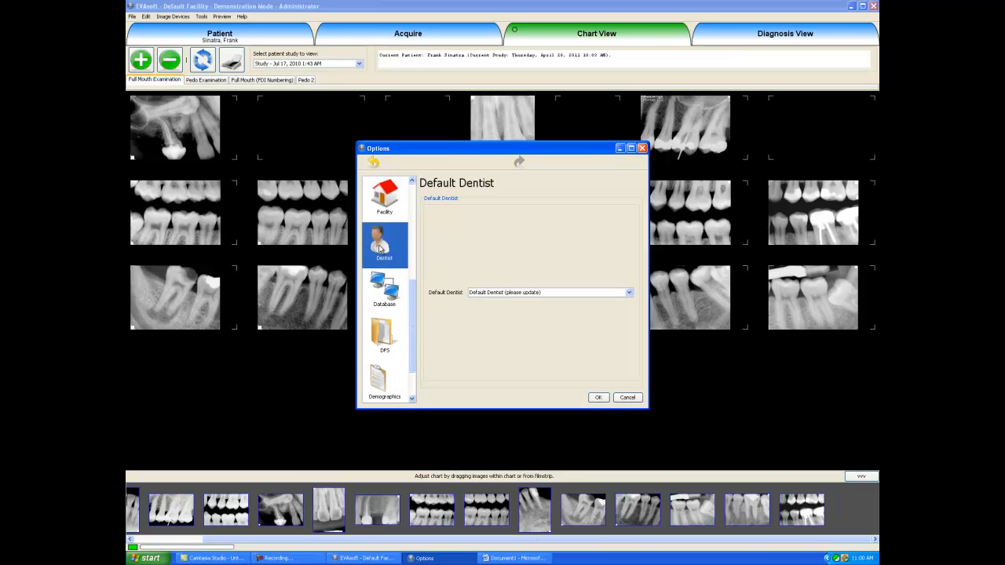
pyautogui.click(585, 292)
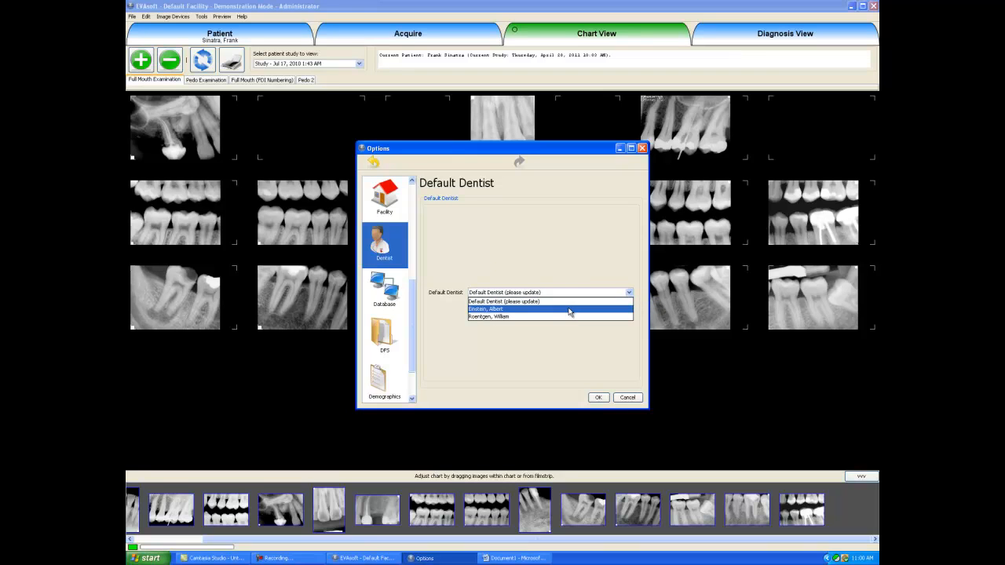
pyautogui.click(570, 309)
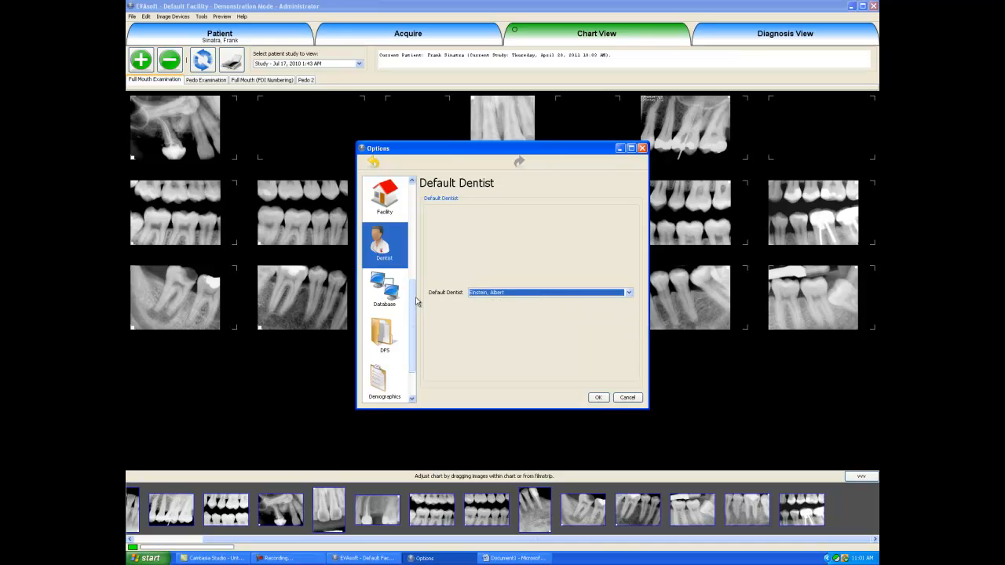
pyautogui.click(382, 306)
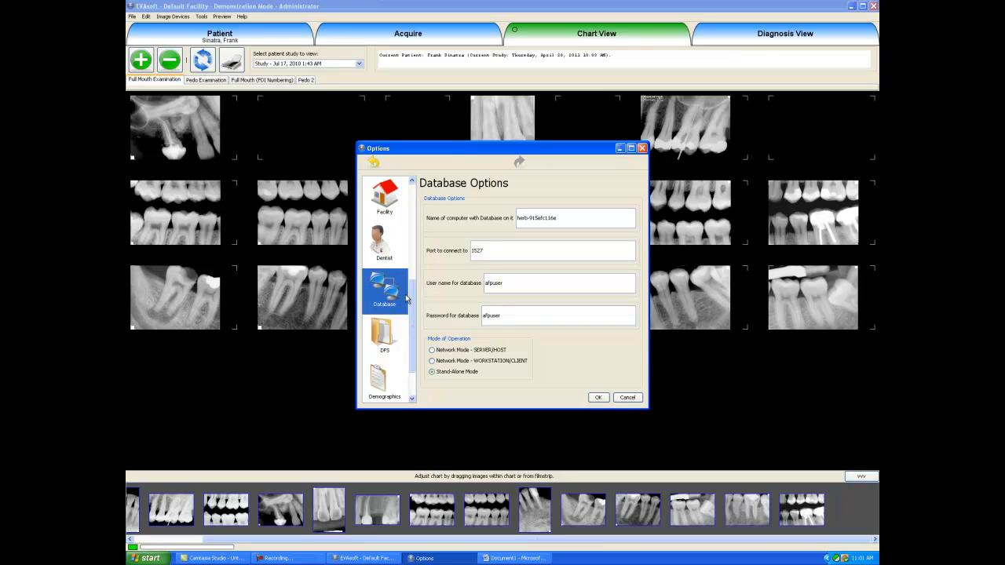
pyautogui.scroll(-1, 412, 298)
pyautogui.scroll(-1, 412, 298)
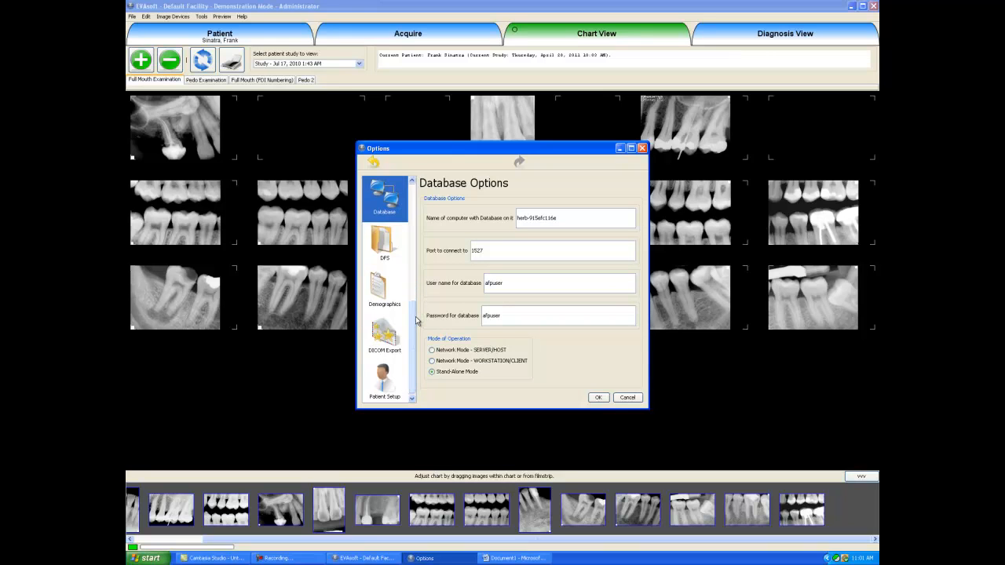
# - Pass through the DFS and Demographics display pages without changes
pyautogui.click(377, 240)
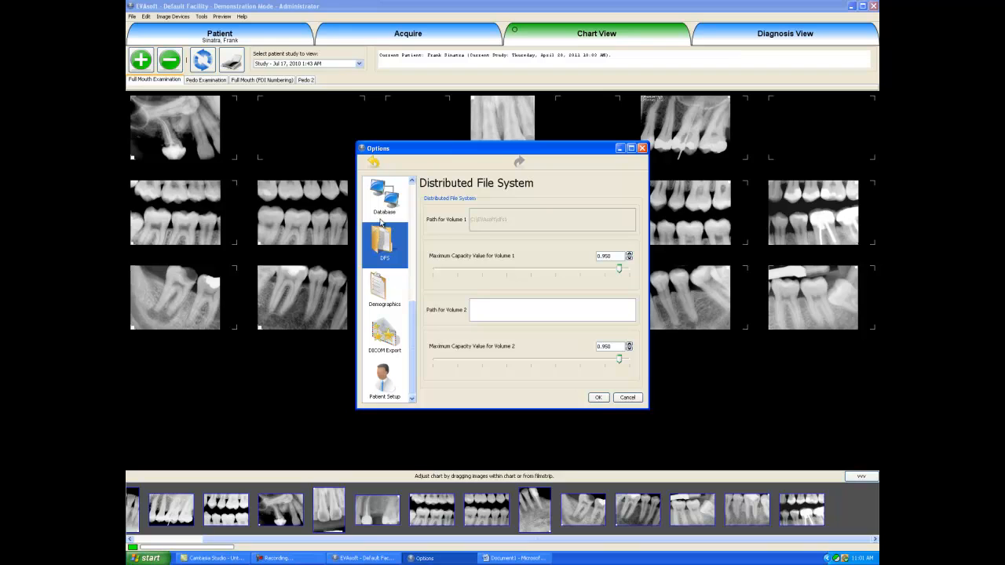
pyautogui.click(391, 288)
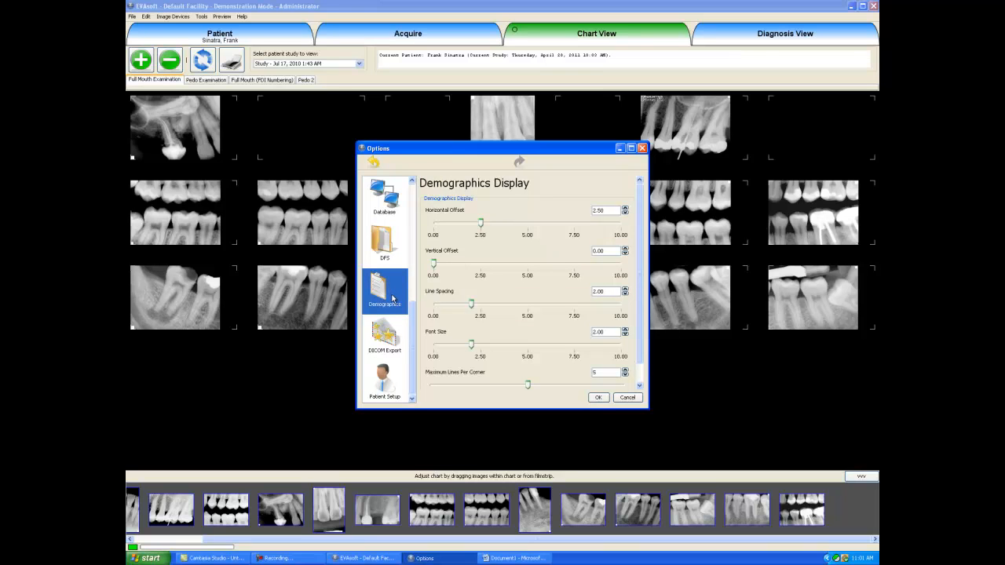
# - Pass through DICOM Export and land on the Patient Setup page
pyautogui.click(403, 339)
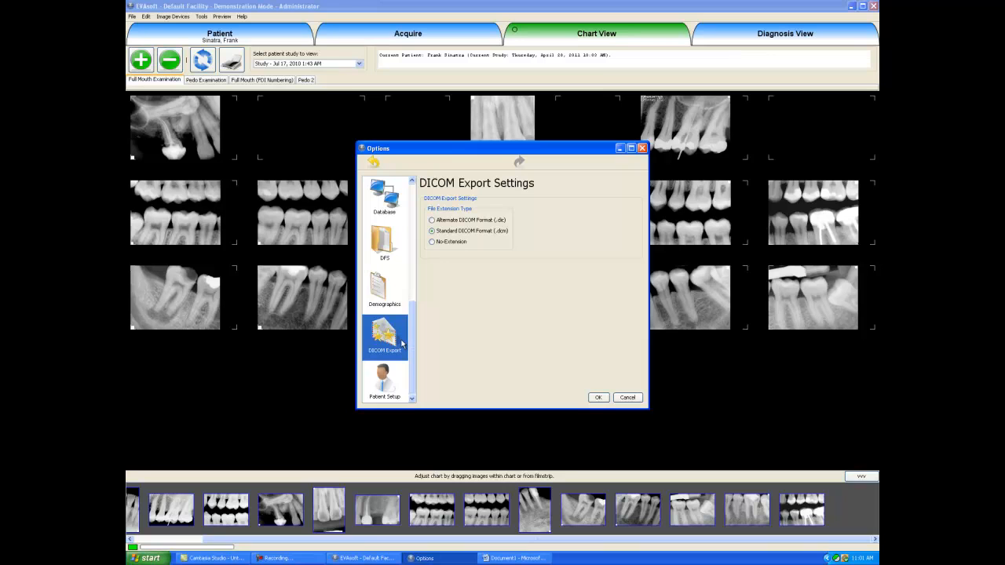
pyautogui.click(390, 382)
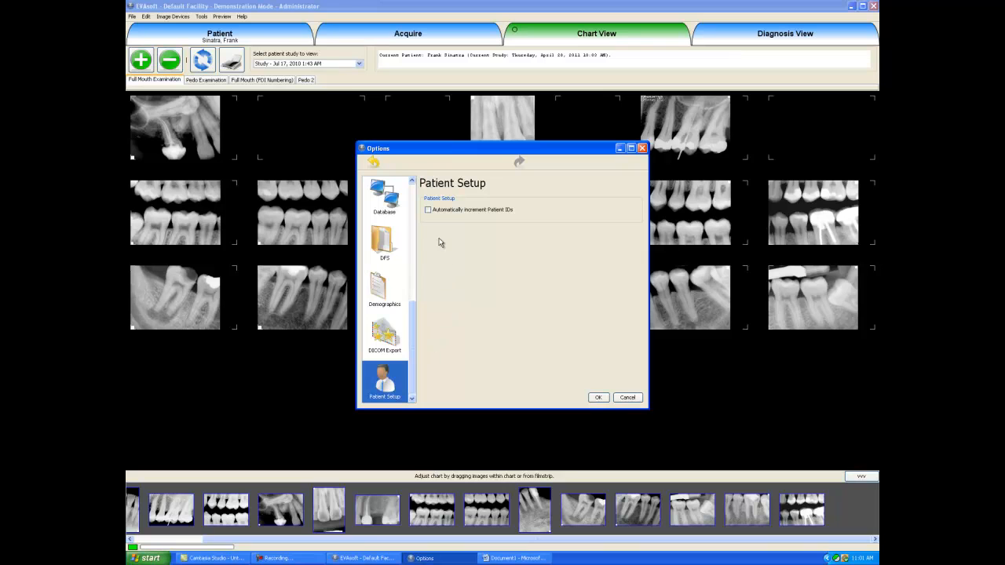
# - Enable automatic patient ID incrementing, save the options, and dismiss the apply notice
pyautogui.click(433, 213)
pyautogui.click(599, 398)
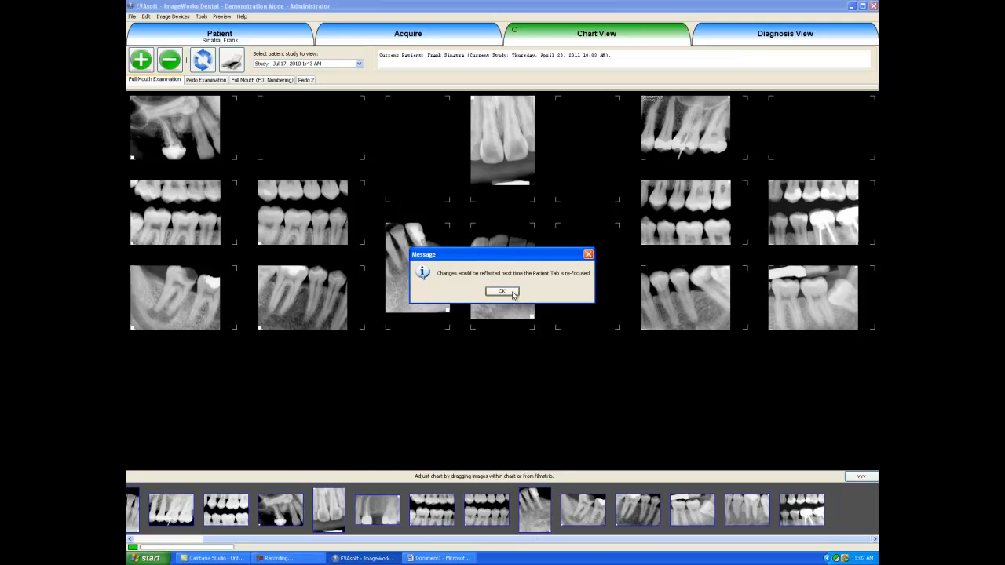
pyautogui.click(512, 293)
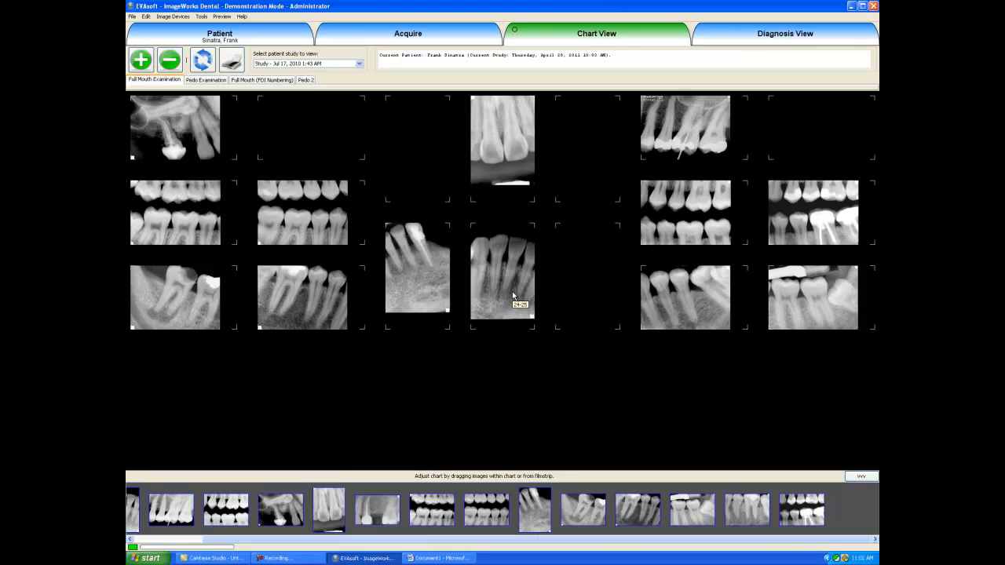